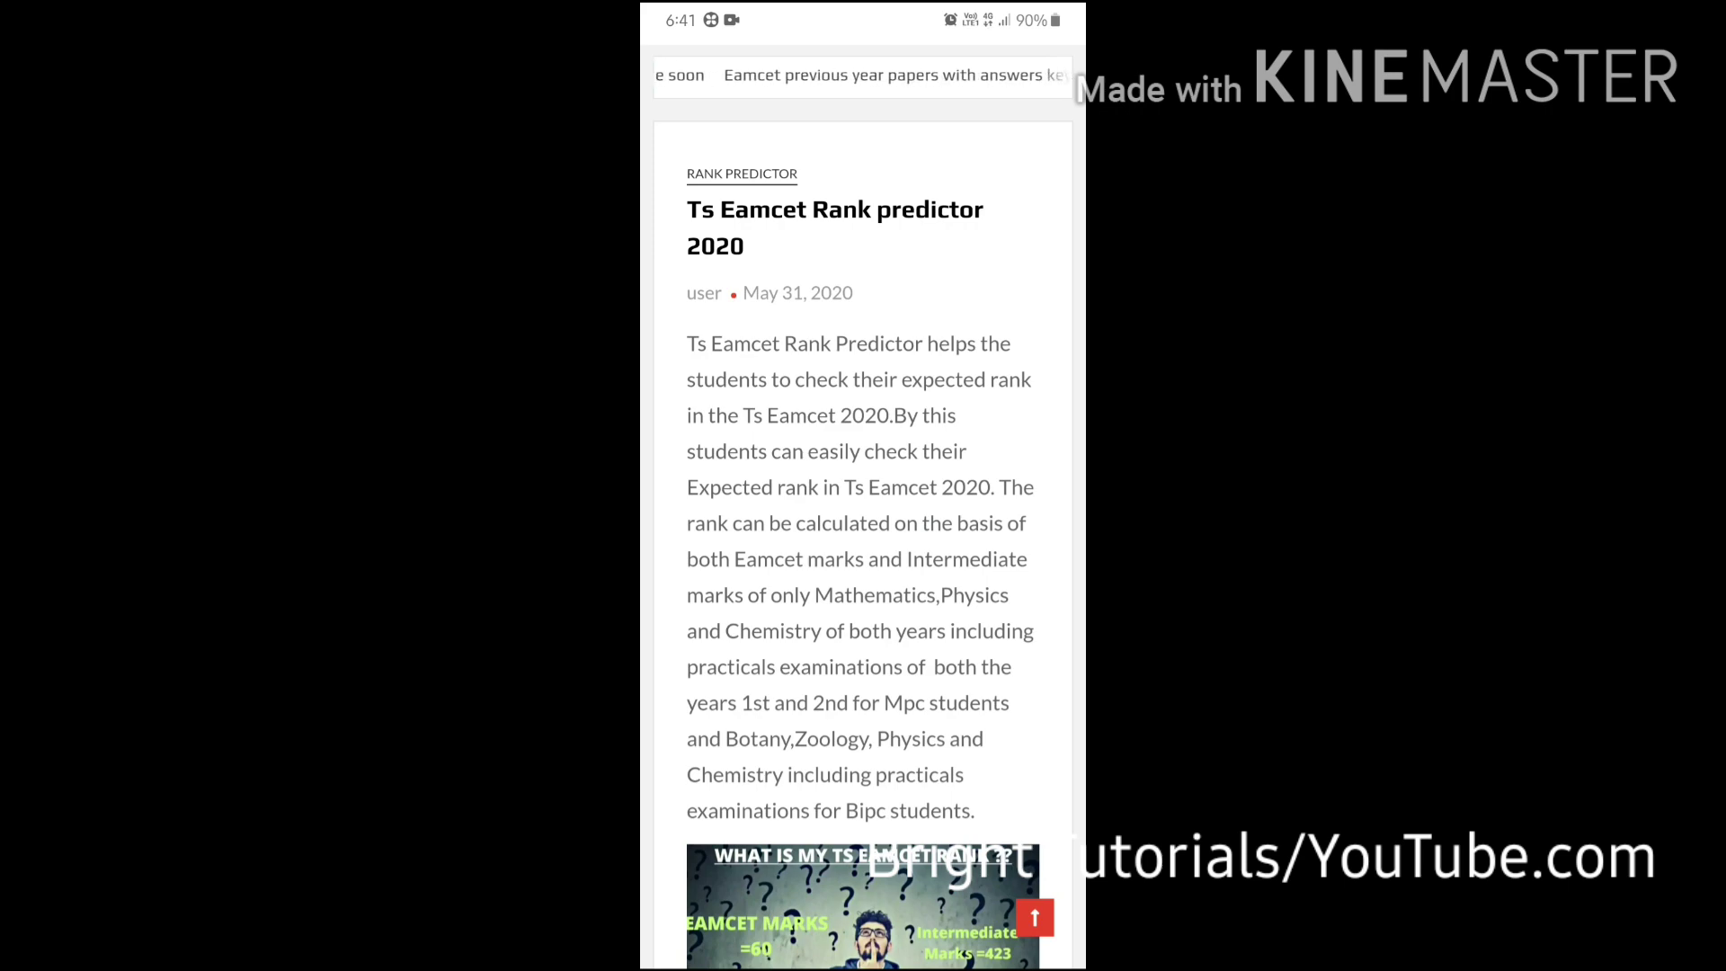
scroll(863, 512, down, 4)
scroll(863, 512, down, 1)
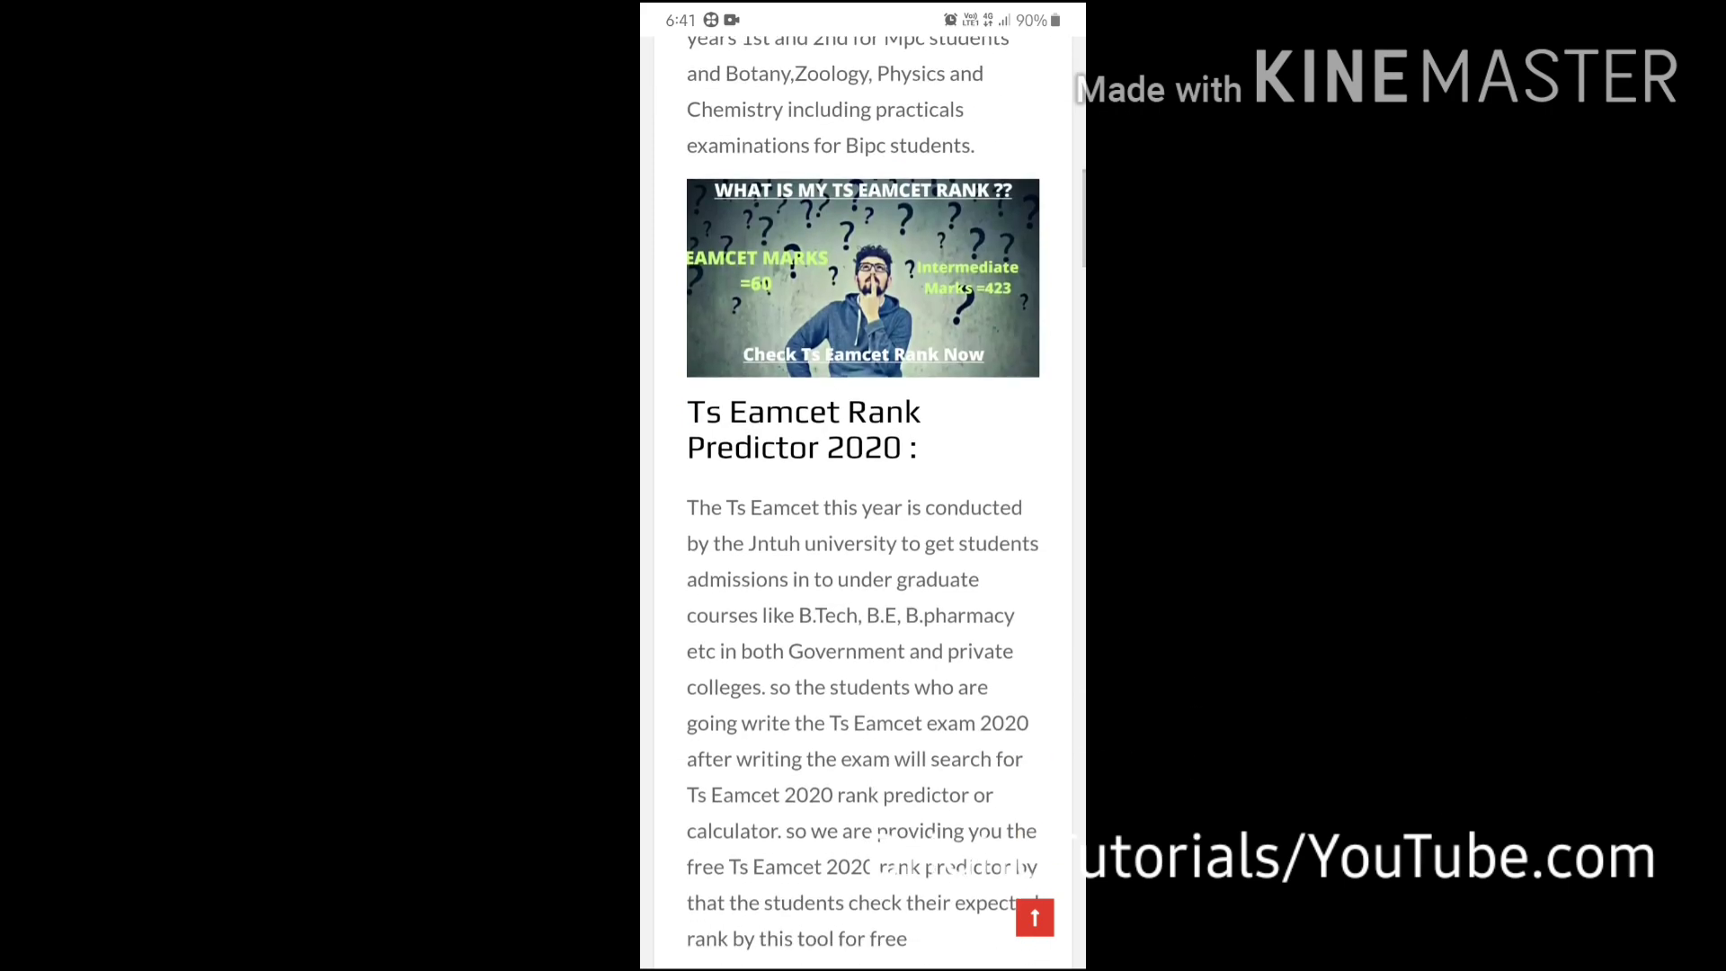
scroll(864, 513, down, 5)
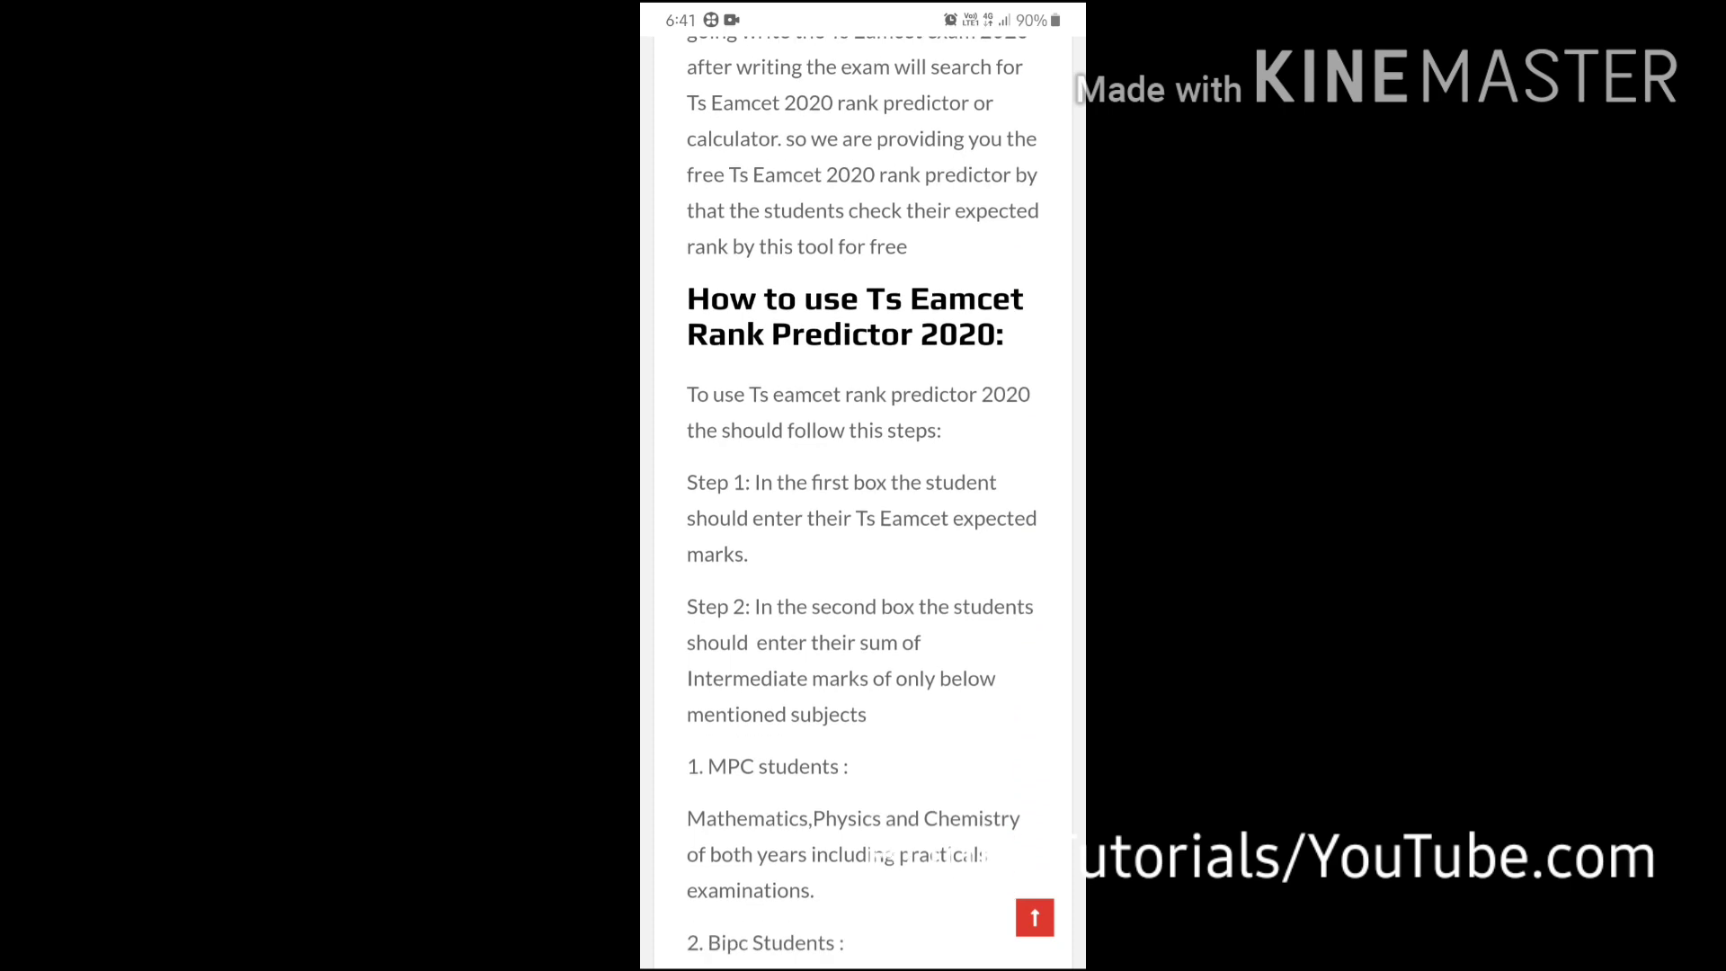
scroll(863, 513, down, 1)
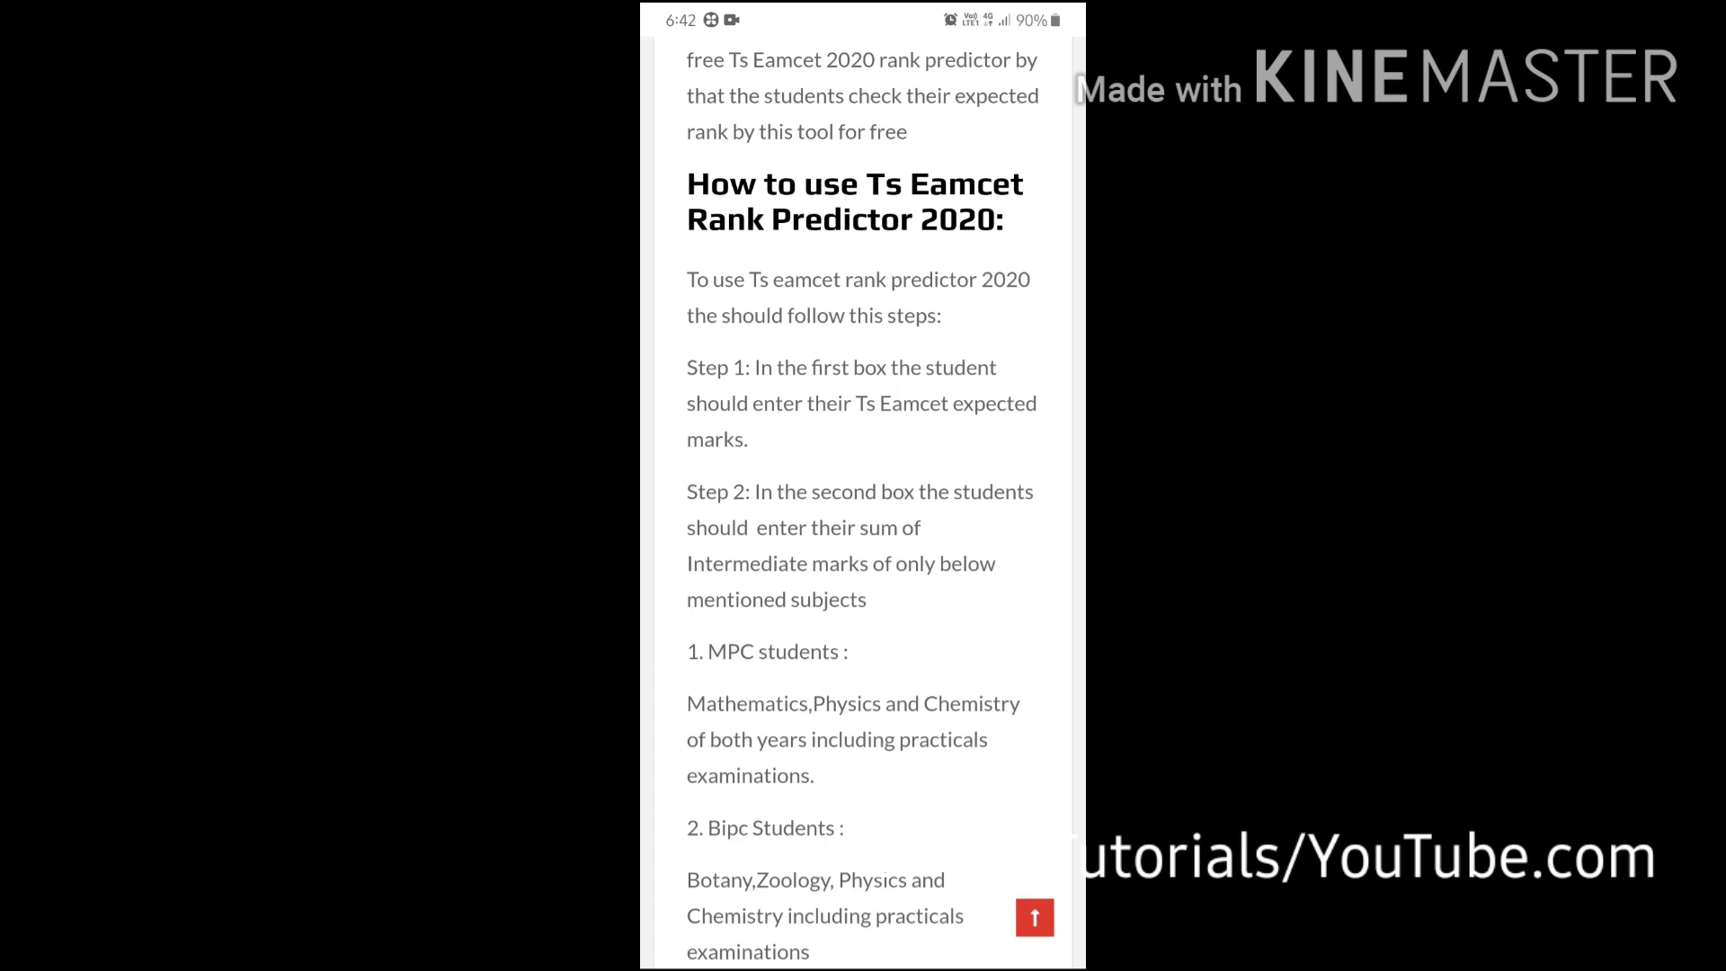
scroll(863, 500, down, 5)
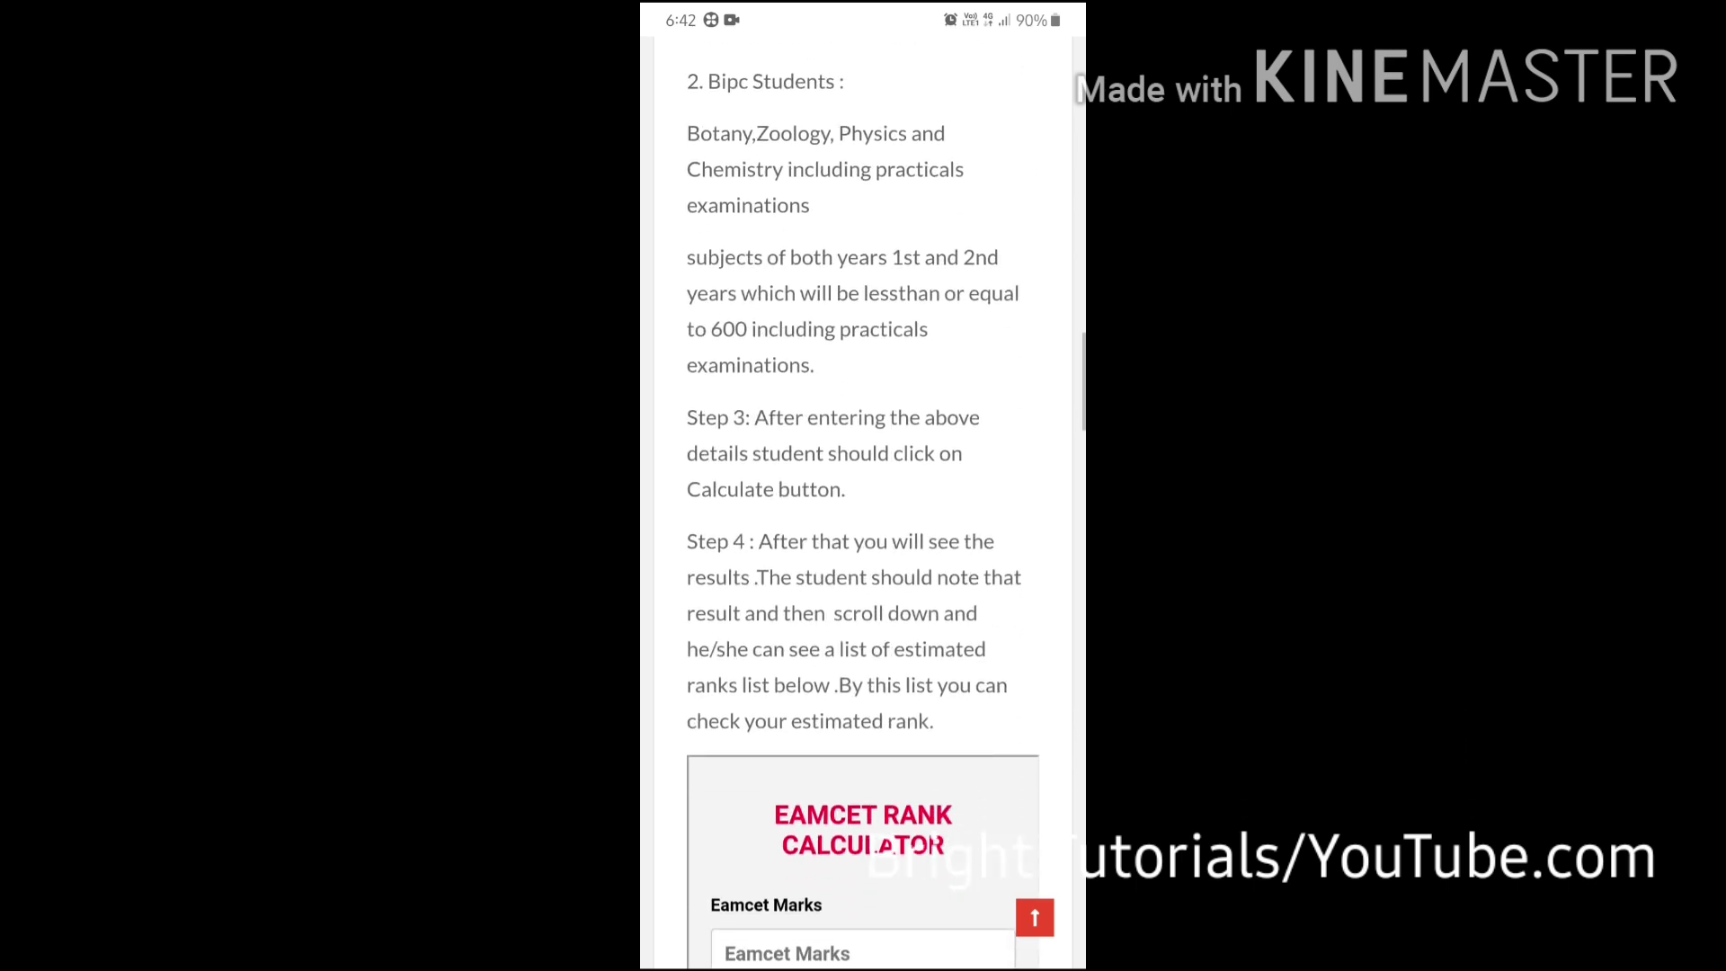
scroll(863, 541, down, 4)
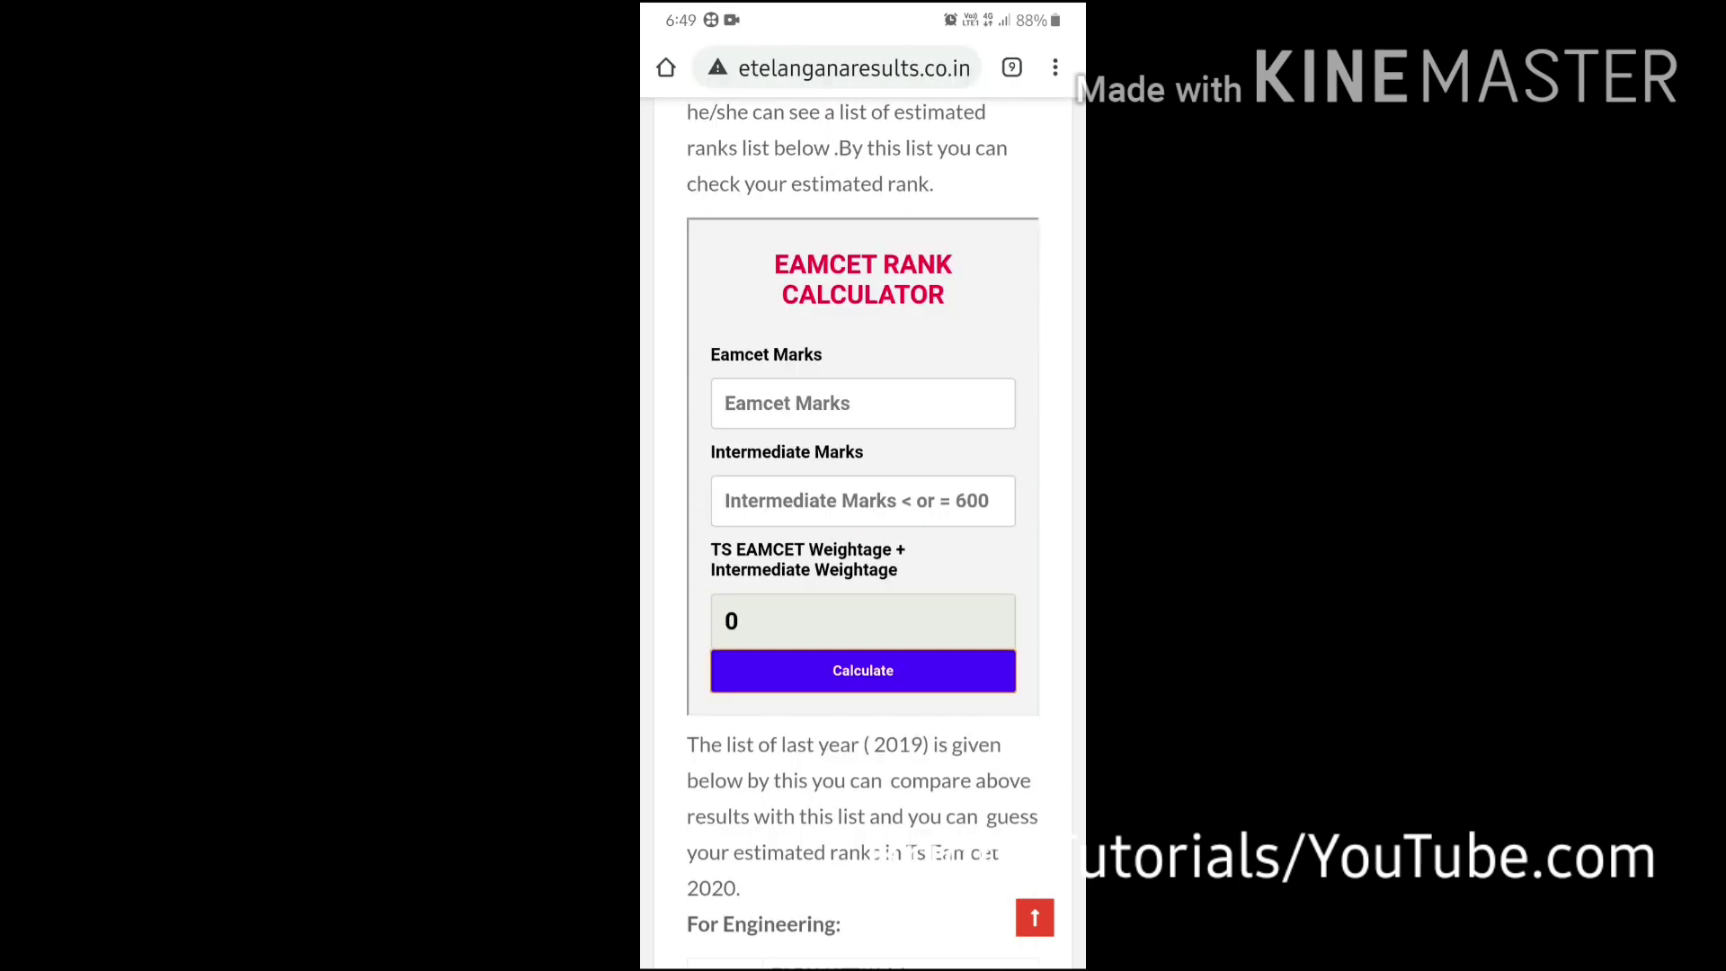
- Enter Eamcet marks 50 and Intermediate marks 550 and compute weightage 46.354166666666664
click(864, 402)
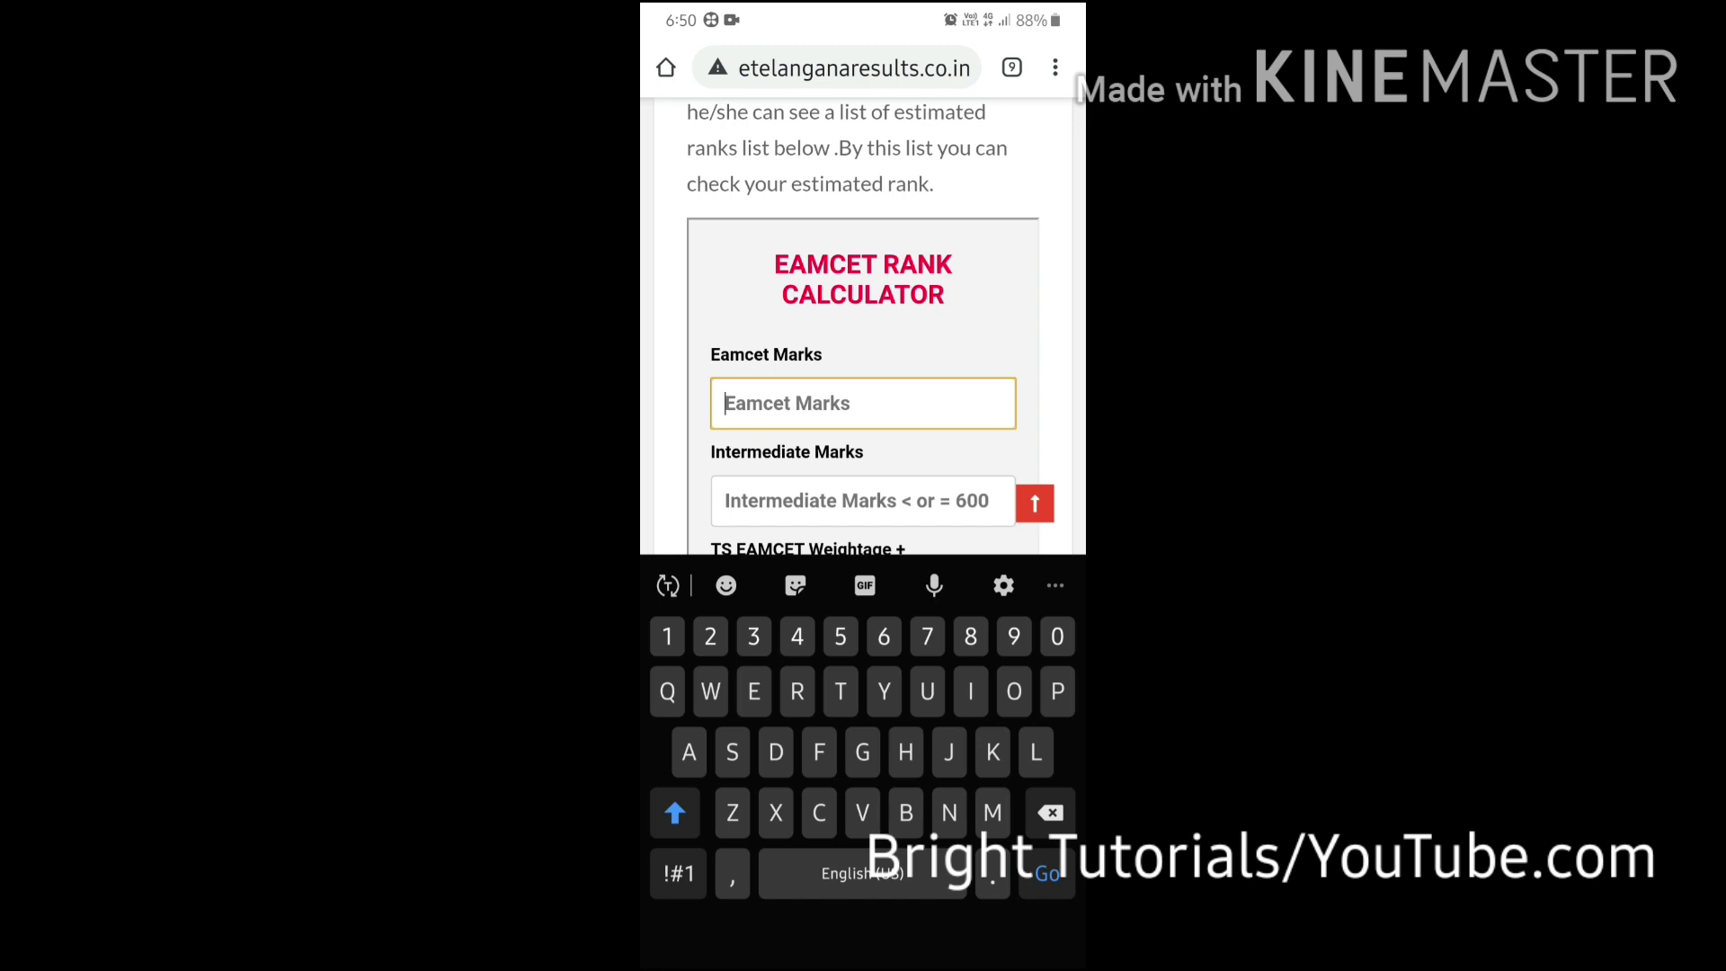
text(5)
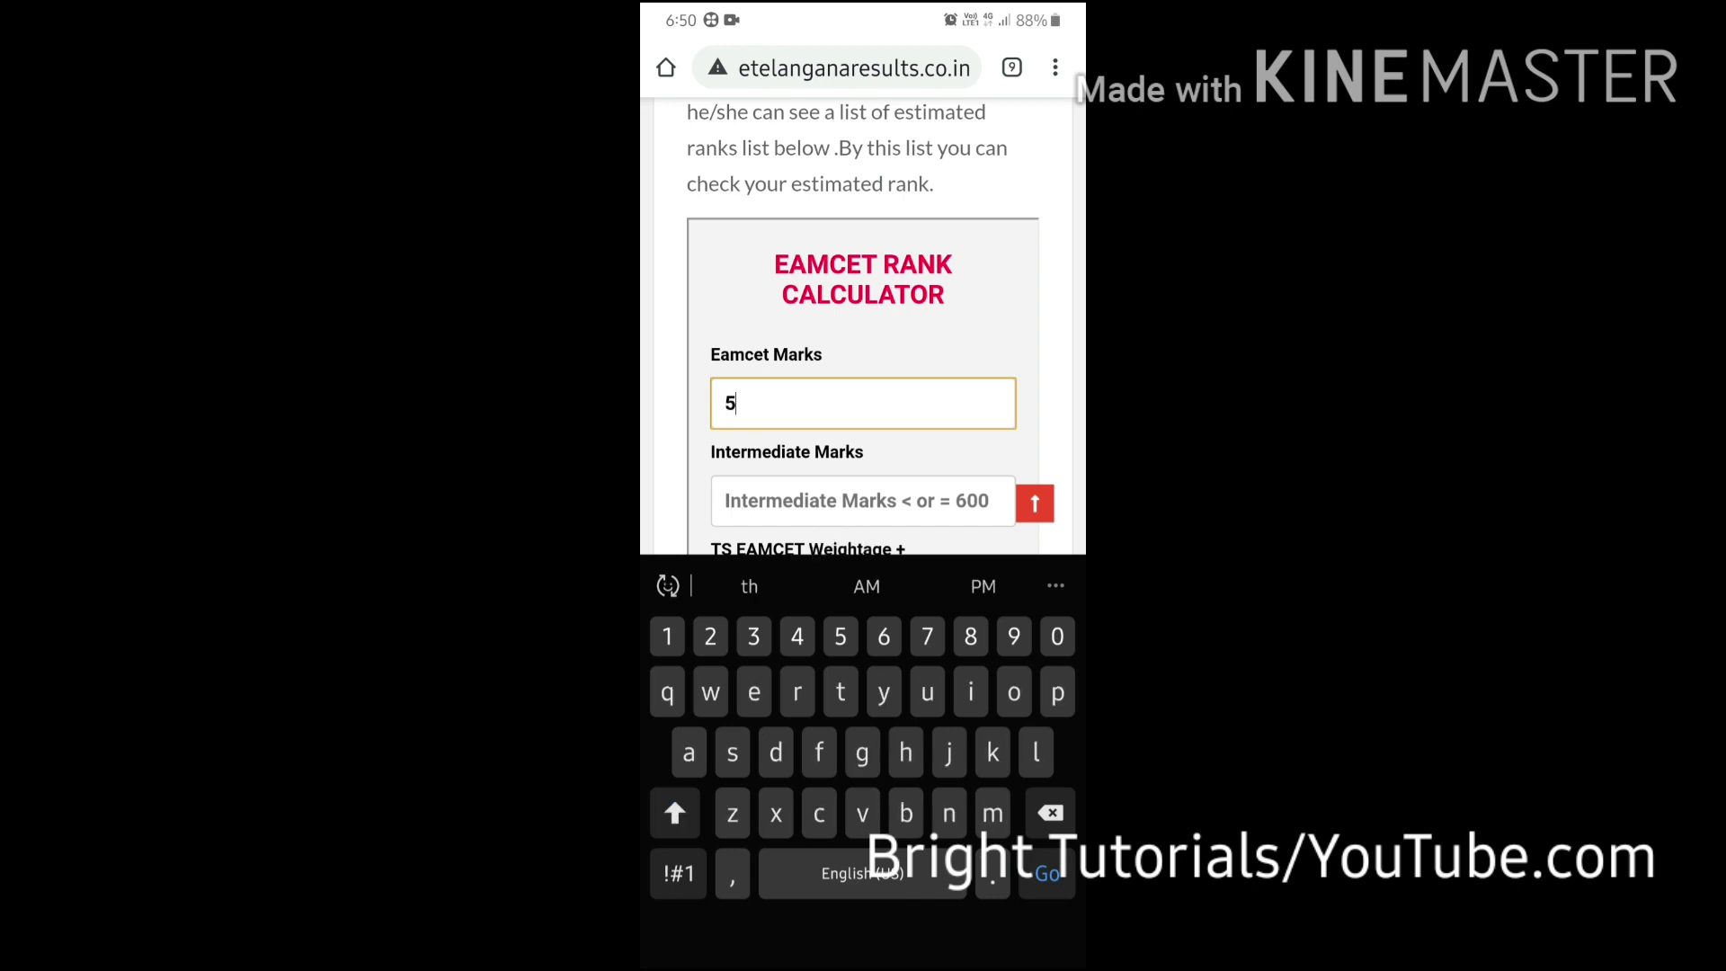
text(0)
key(Tab)
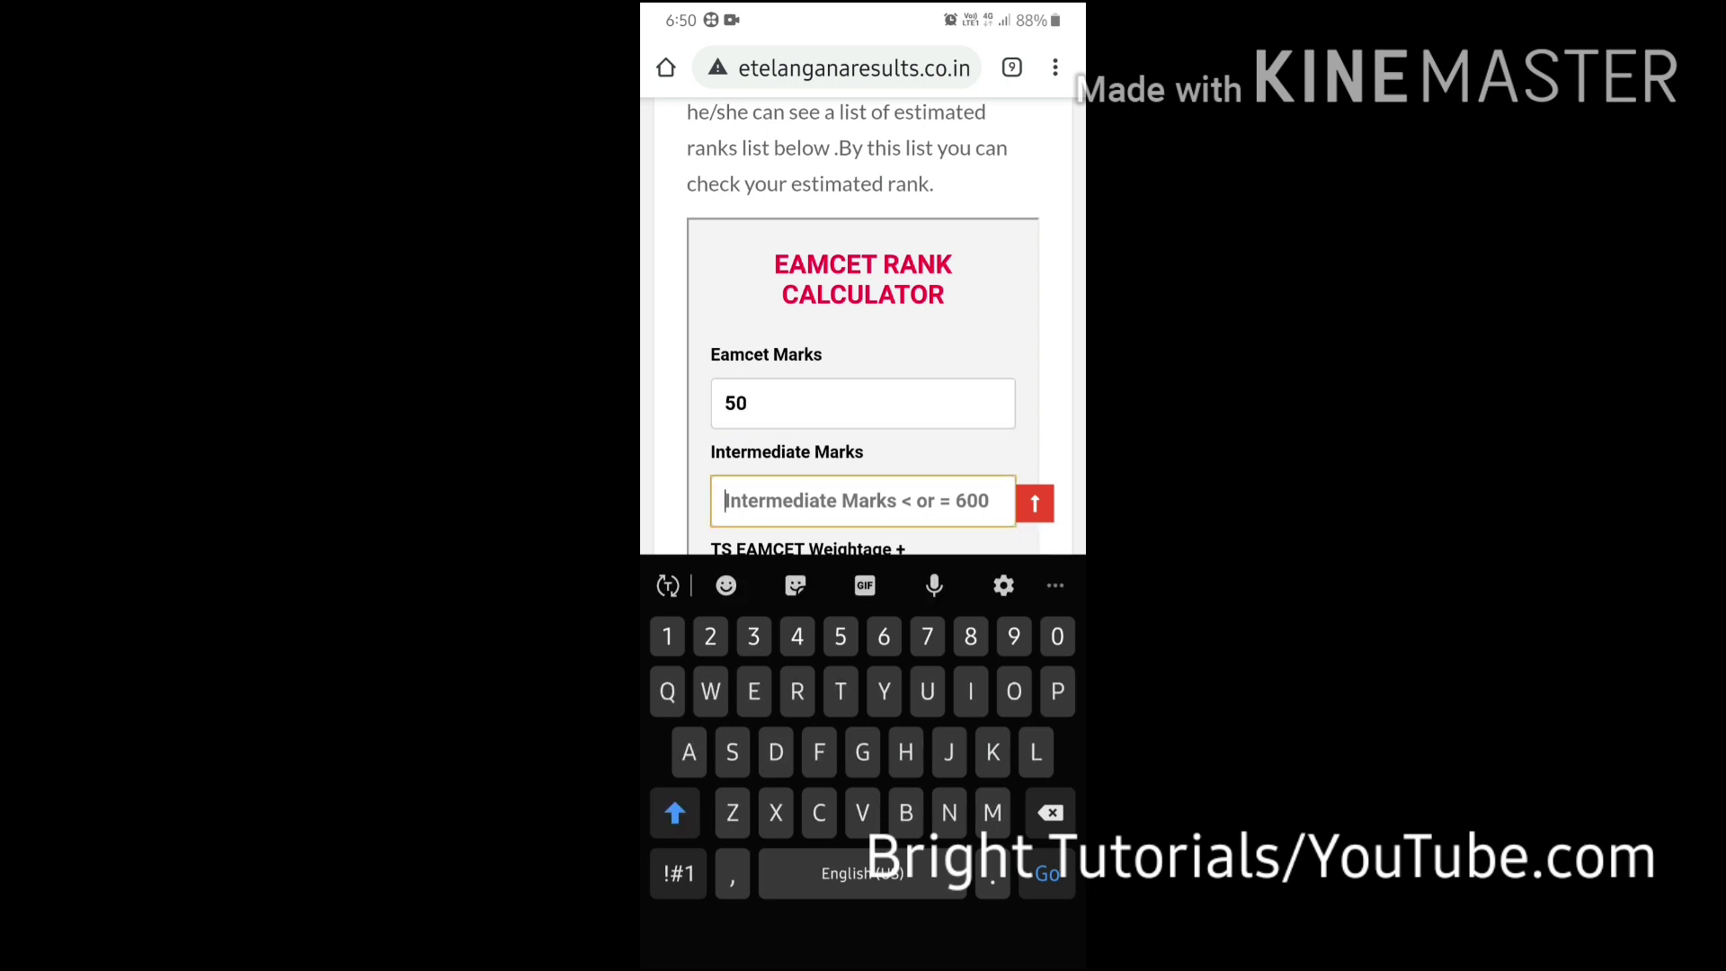
text(550)
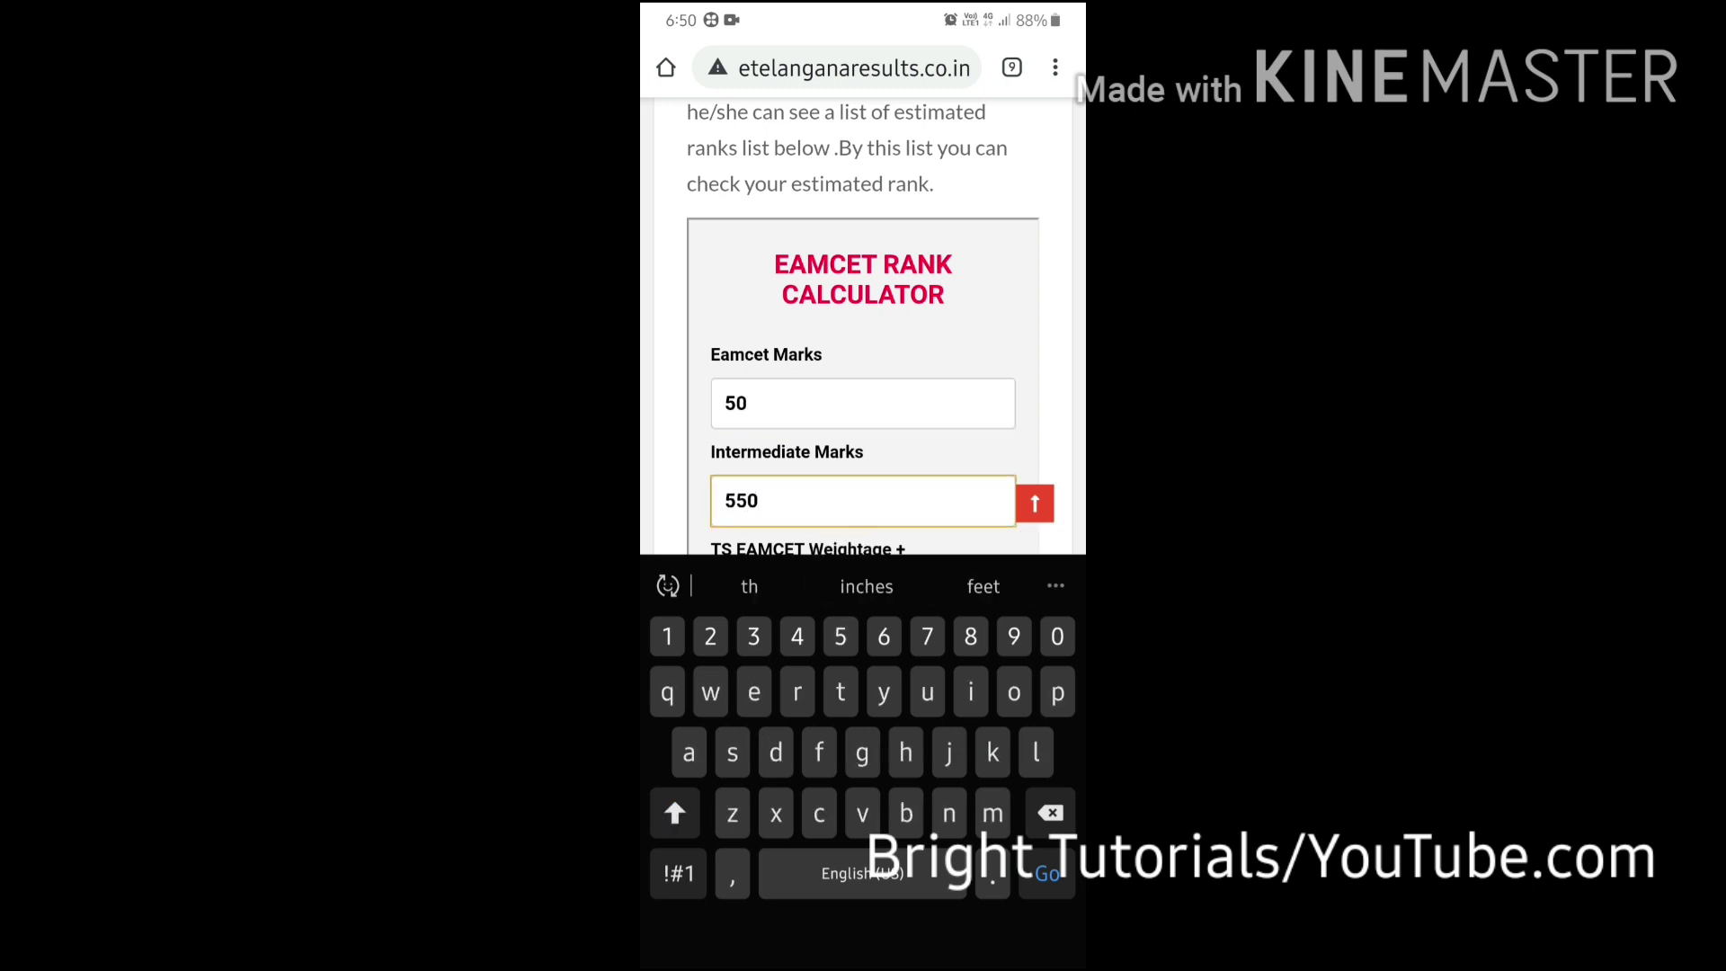
key(Escape)
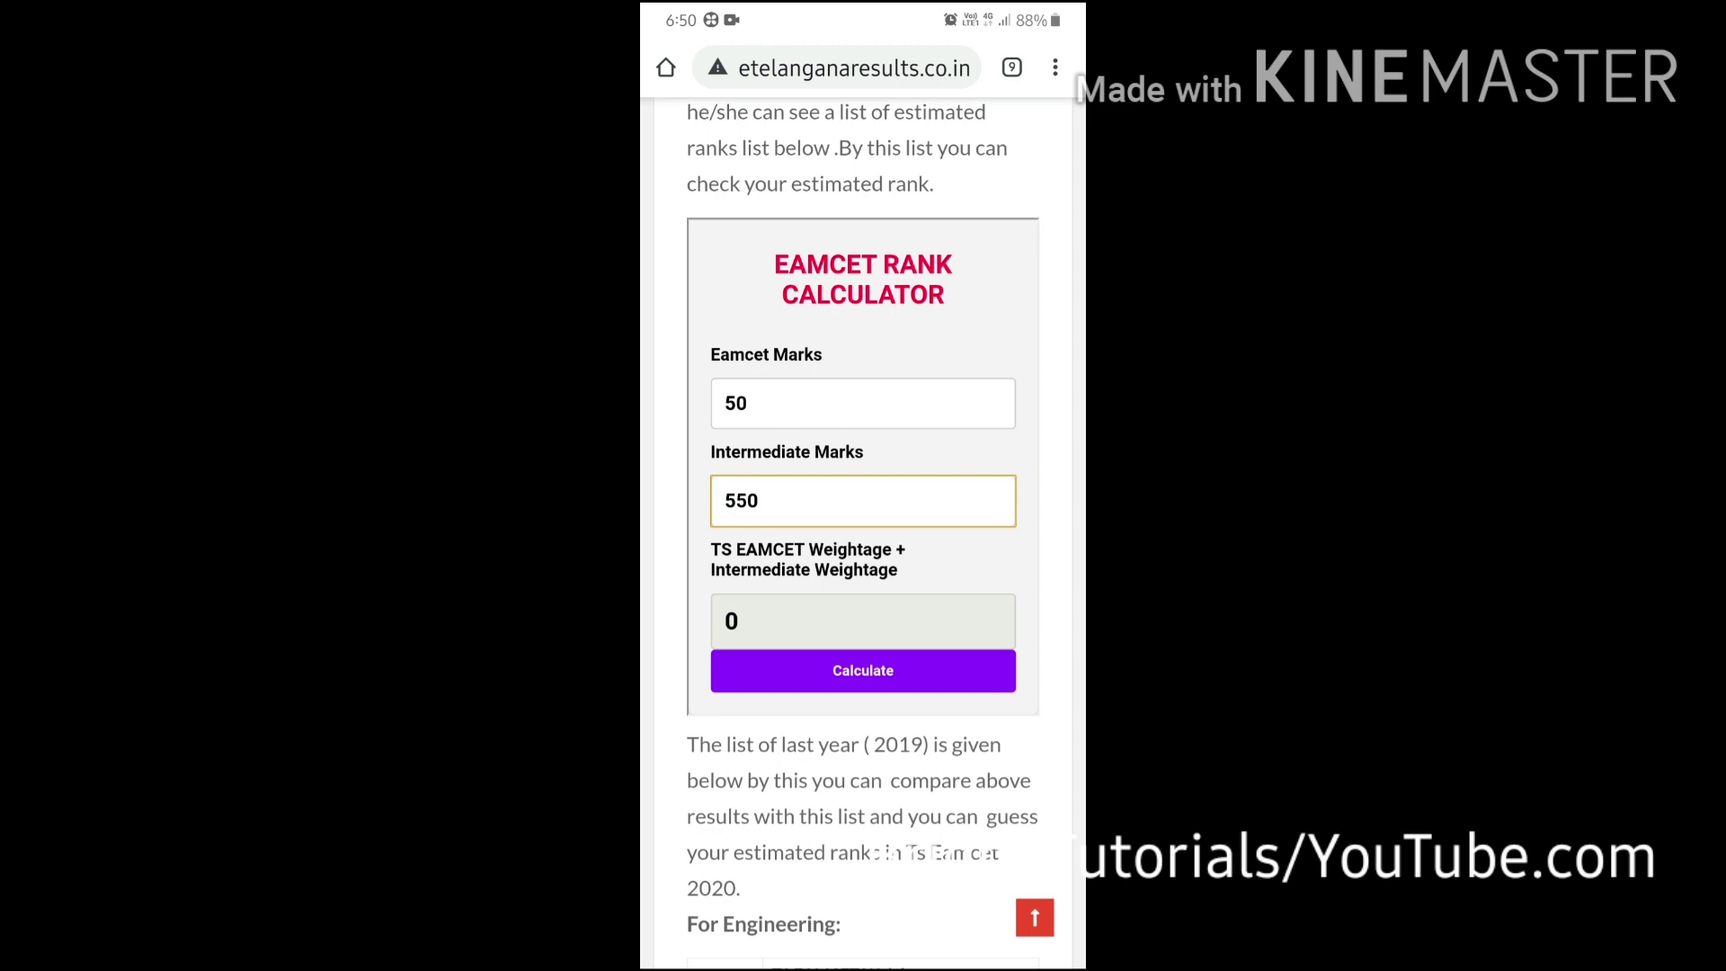
scroll(864, 539, down, 1)
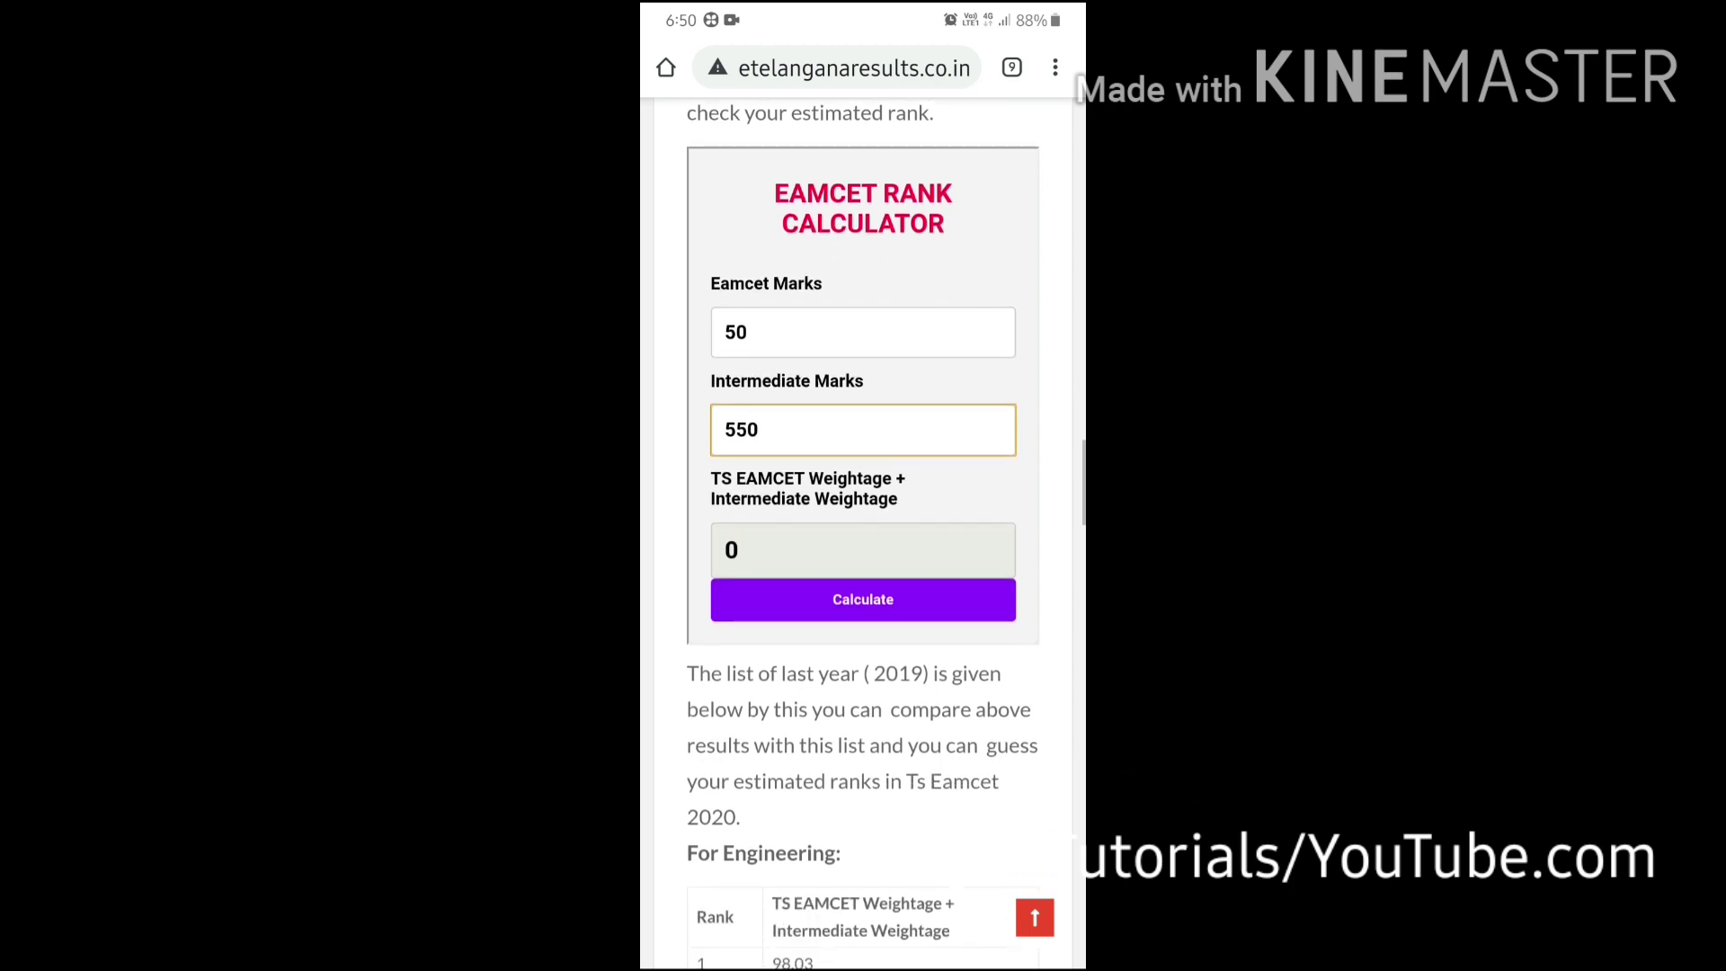
click(863, 598)
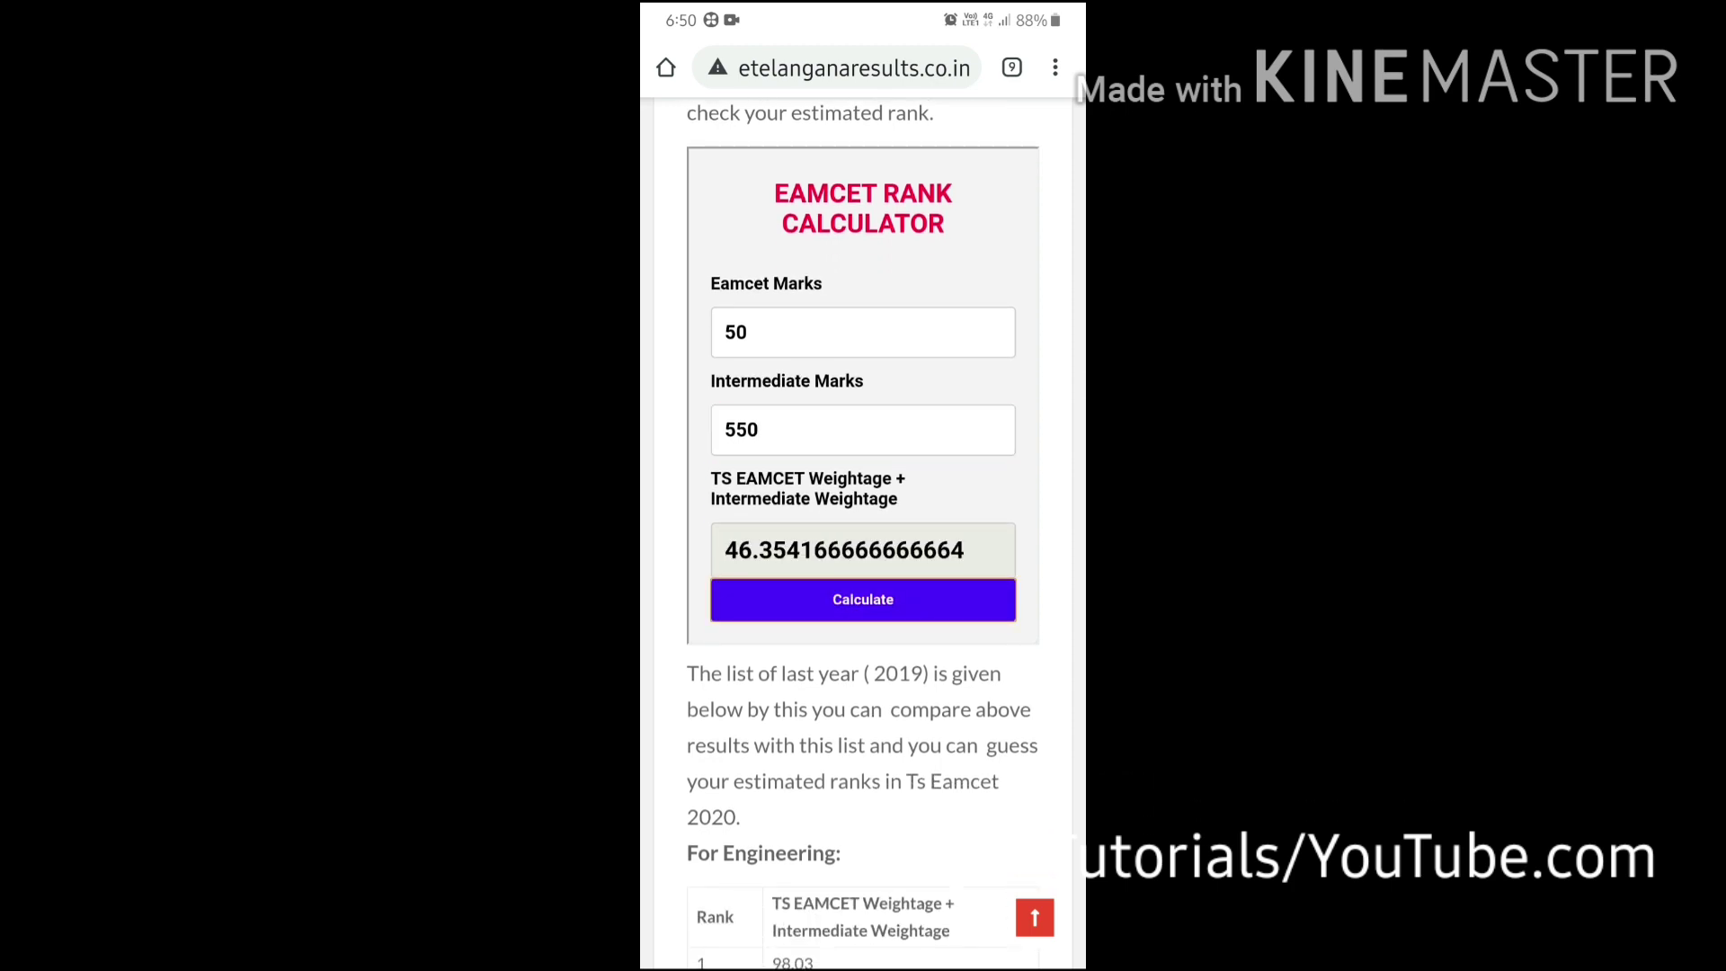
scroll(864, 539, down, 2)
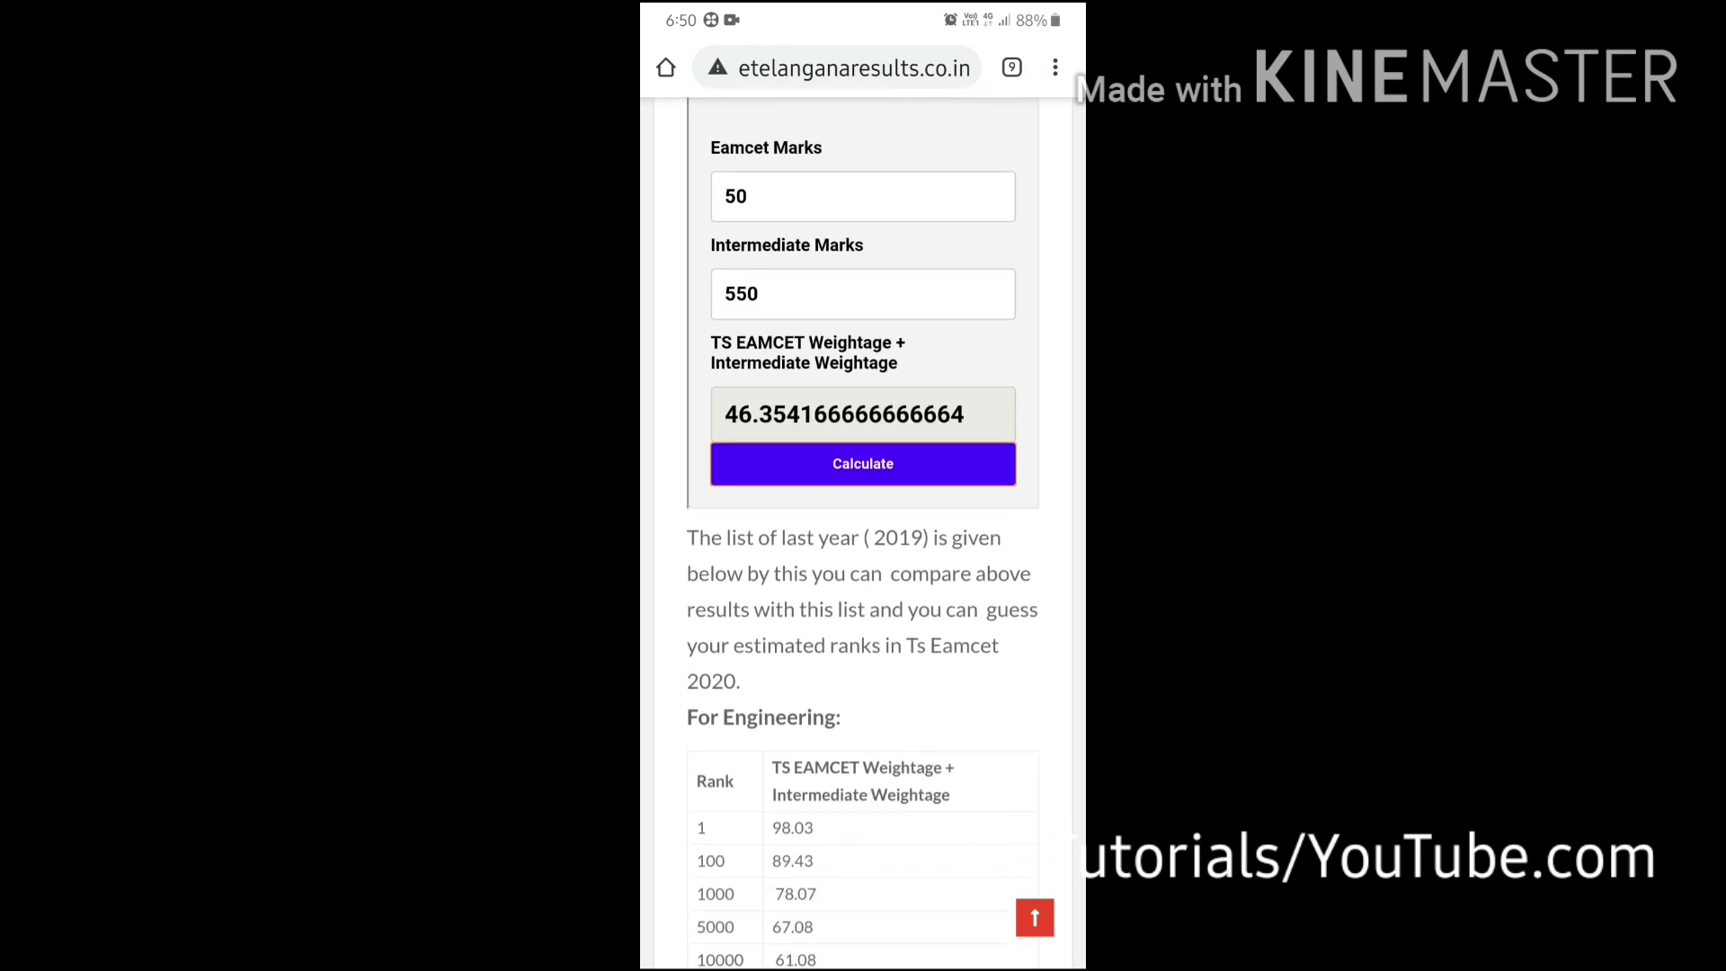
scroll(864, 541, down, 4)
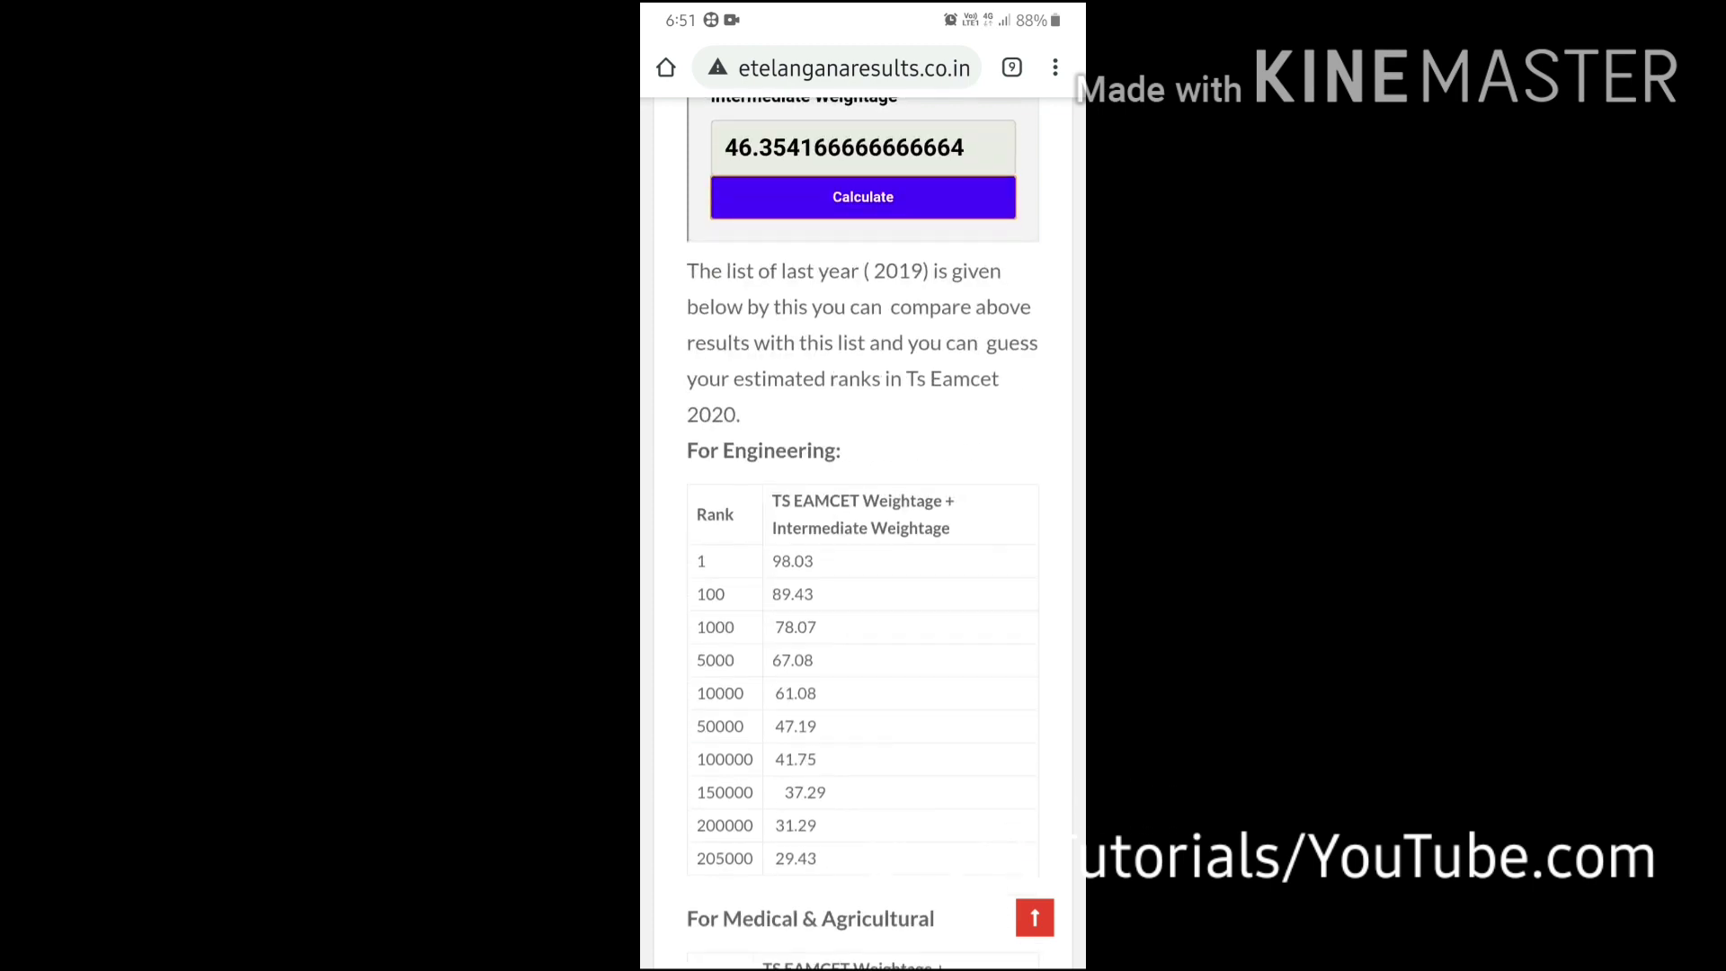
scroll(863, 540, down, 5)
scroll(864, 539, down, 4)
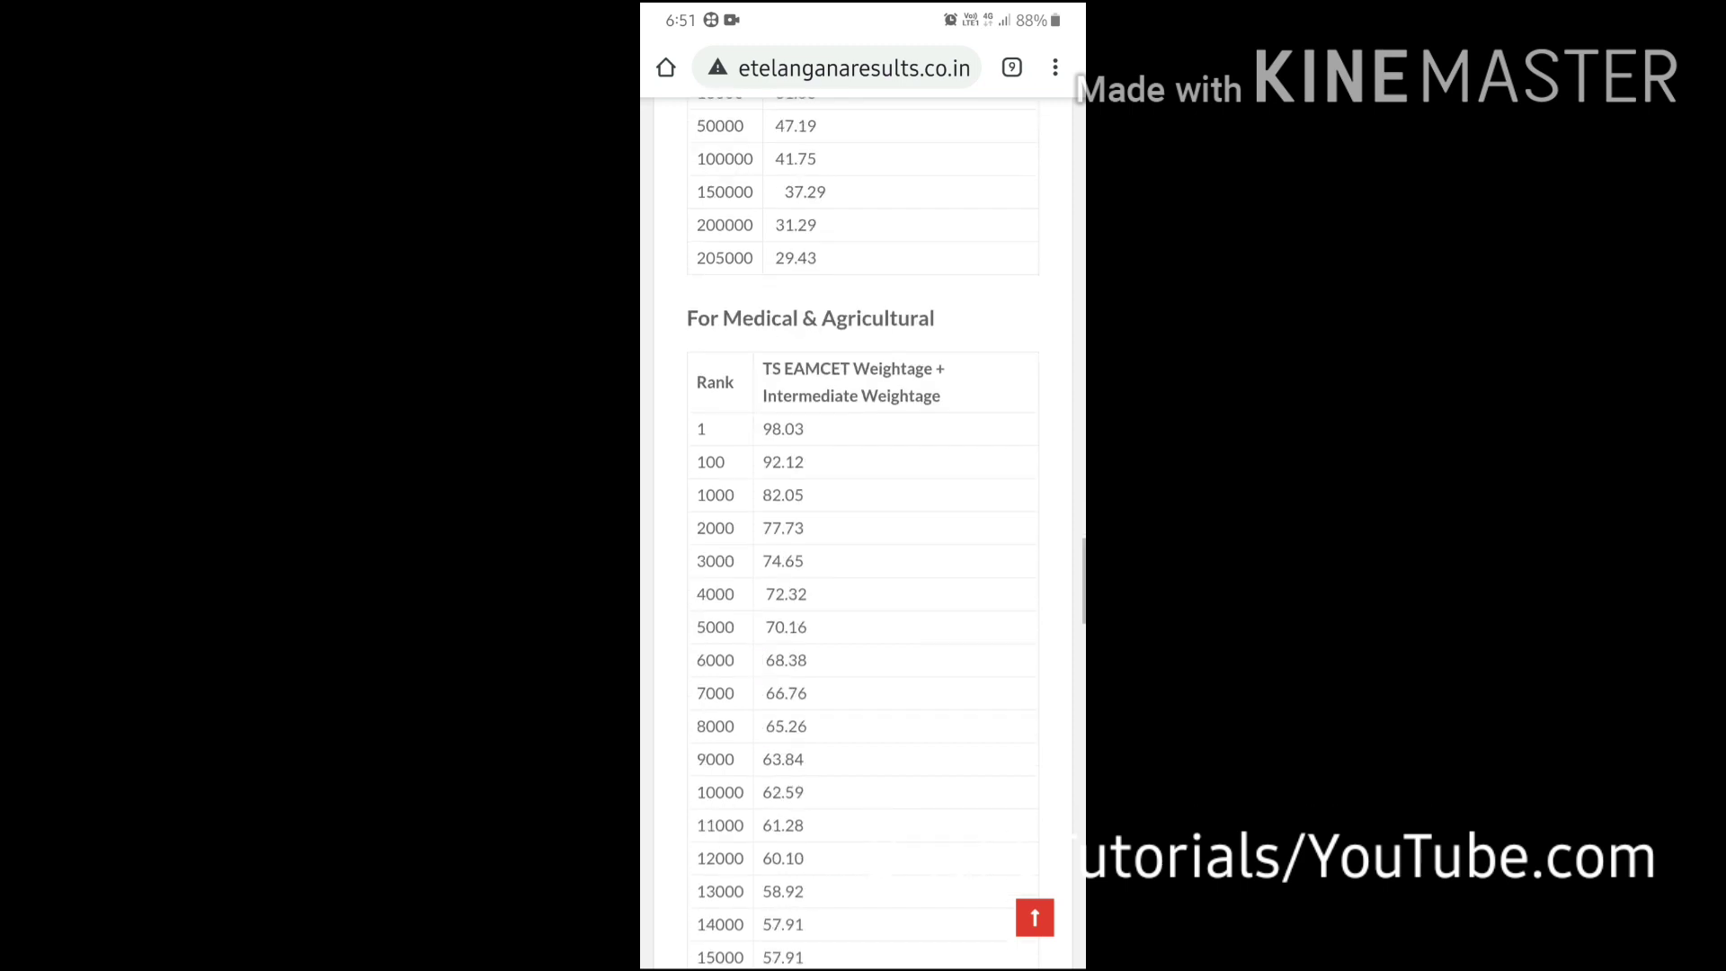
scroll(863, 540, up, 5)
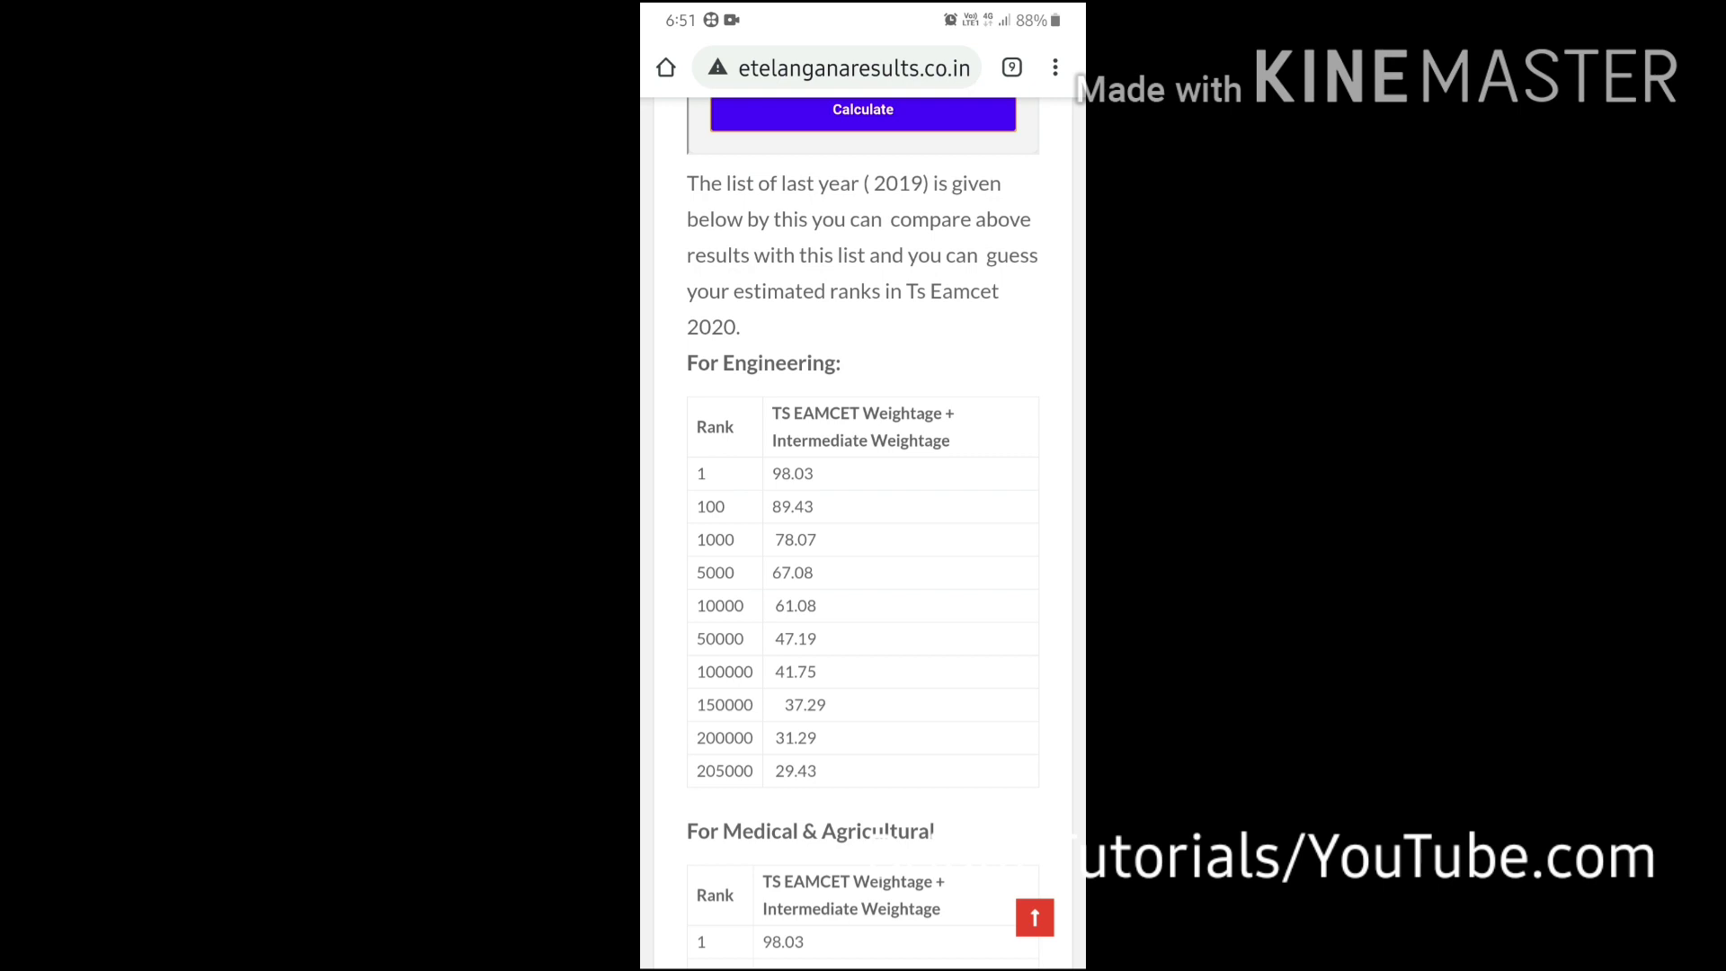
scroll(863, 540, up, 2)
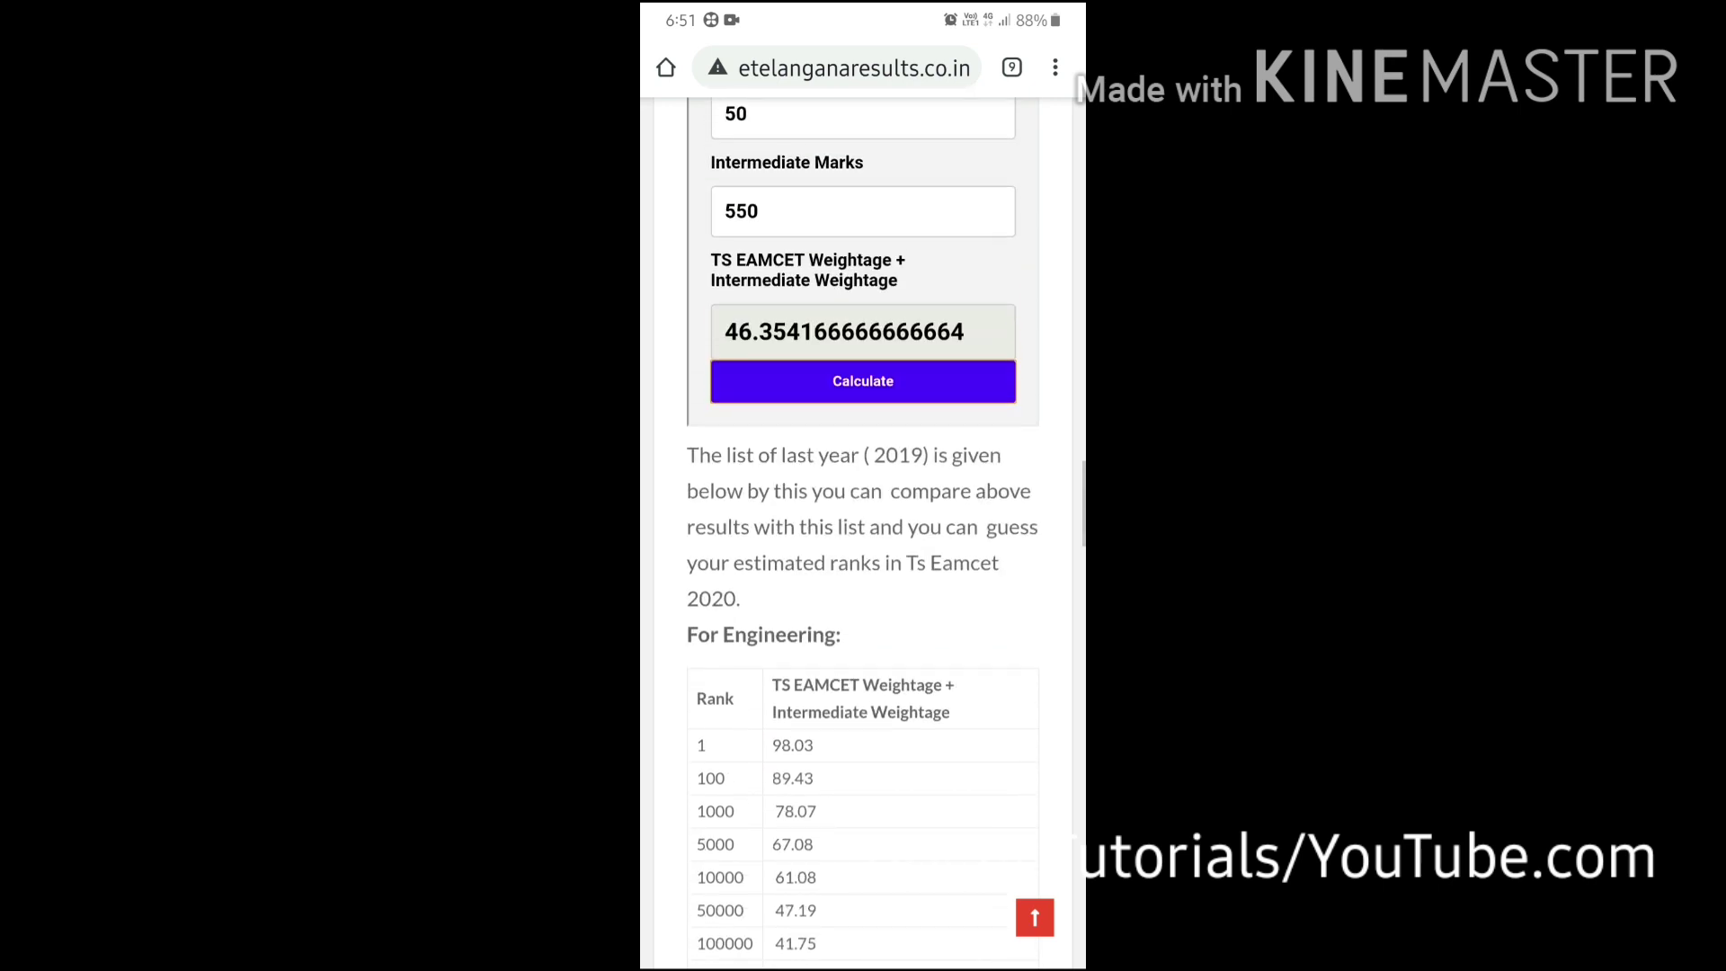
scroll(863, 540, down, 2)
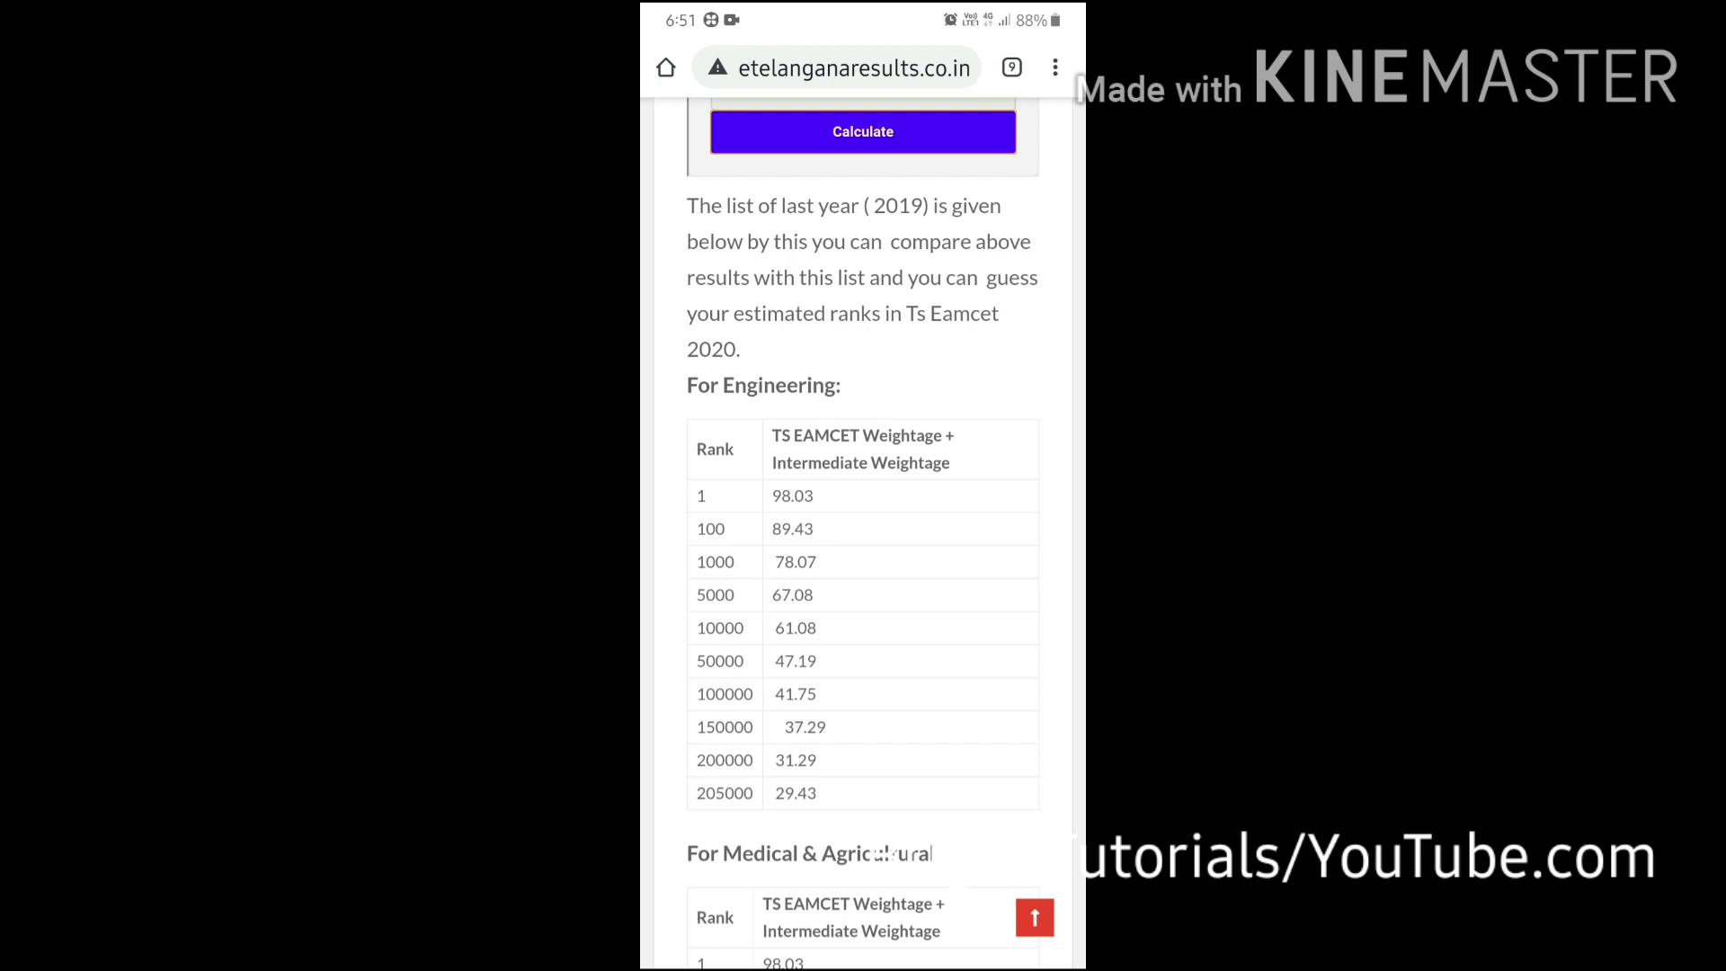
scroll(864, 533, up, 2)
scroll(863, 532, down, 2)
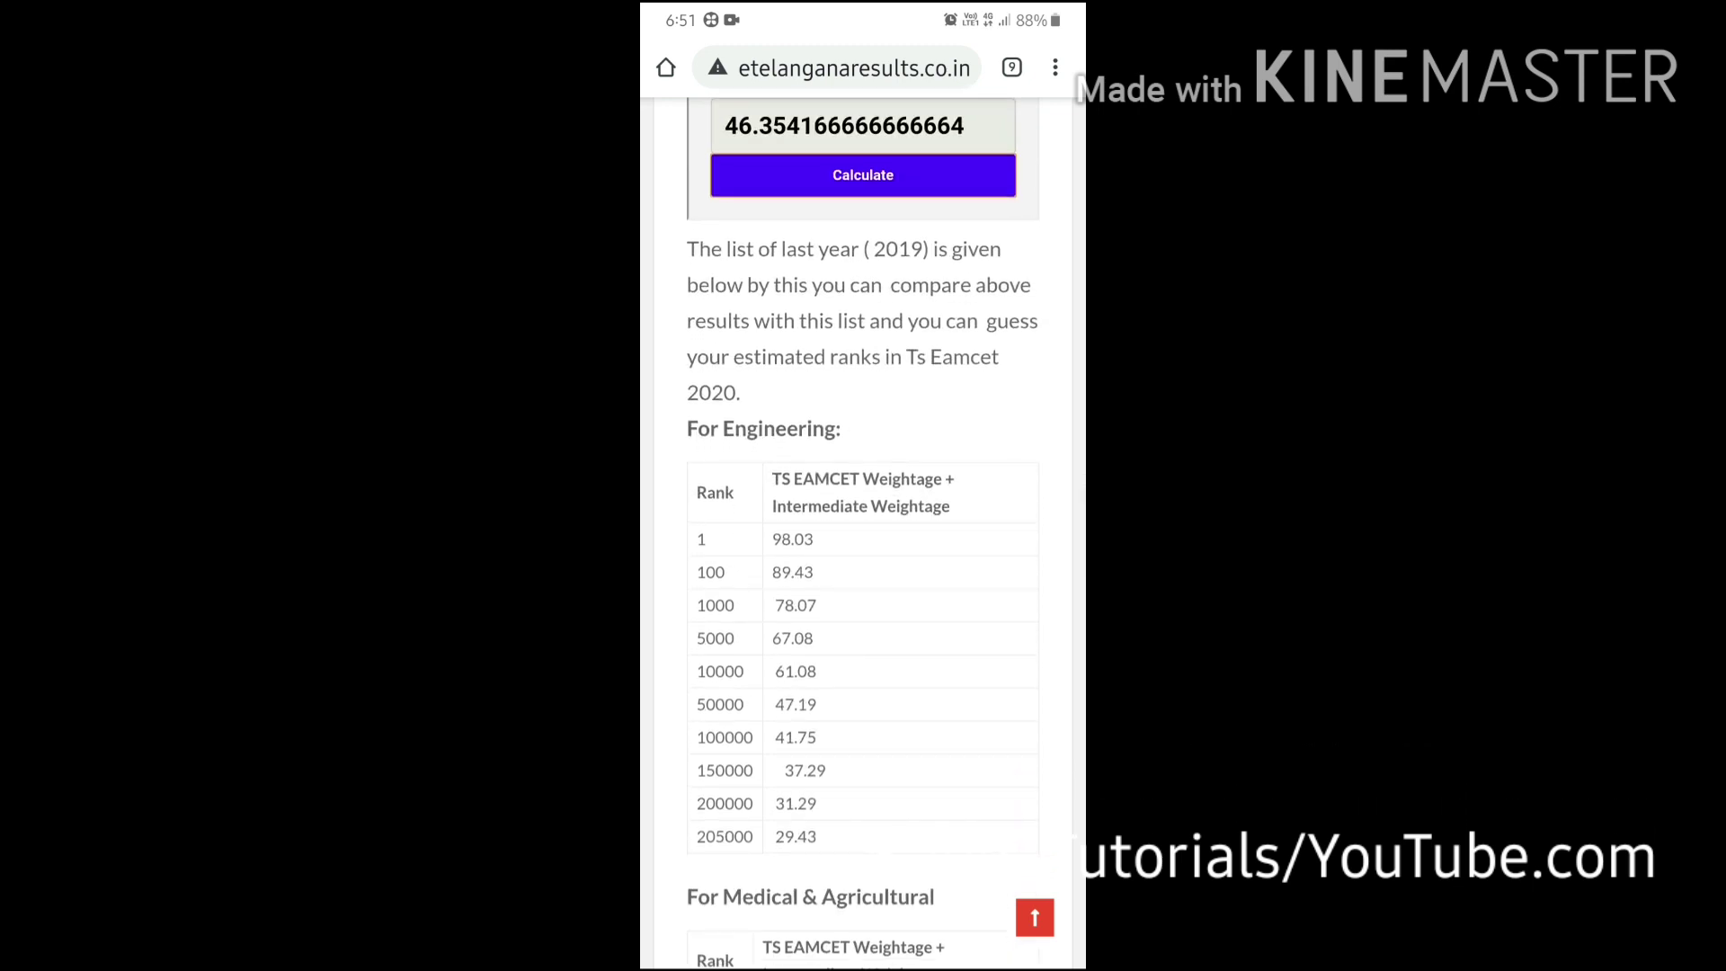
scroll(863, 533, up, 1)
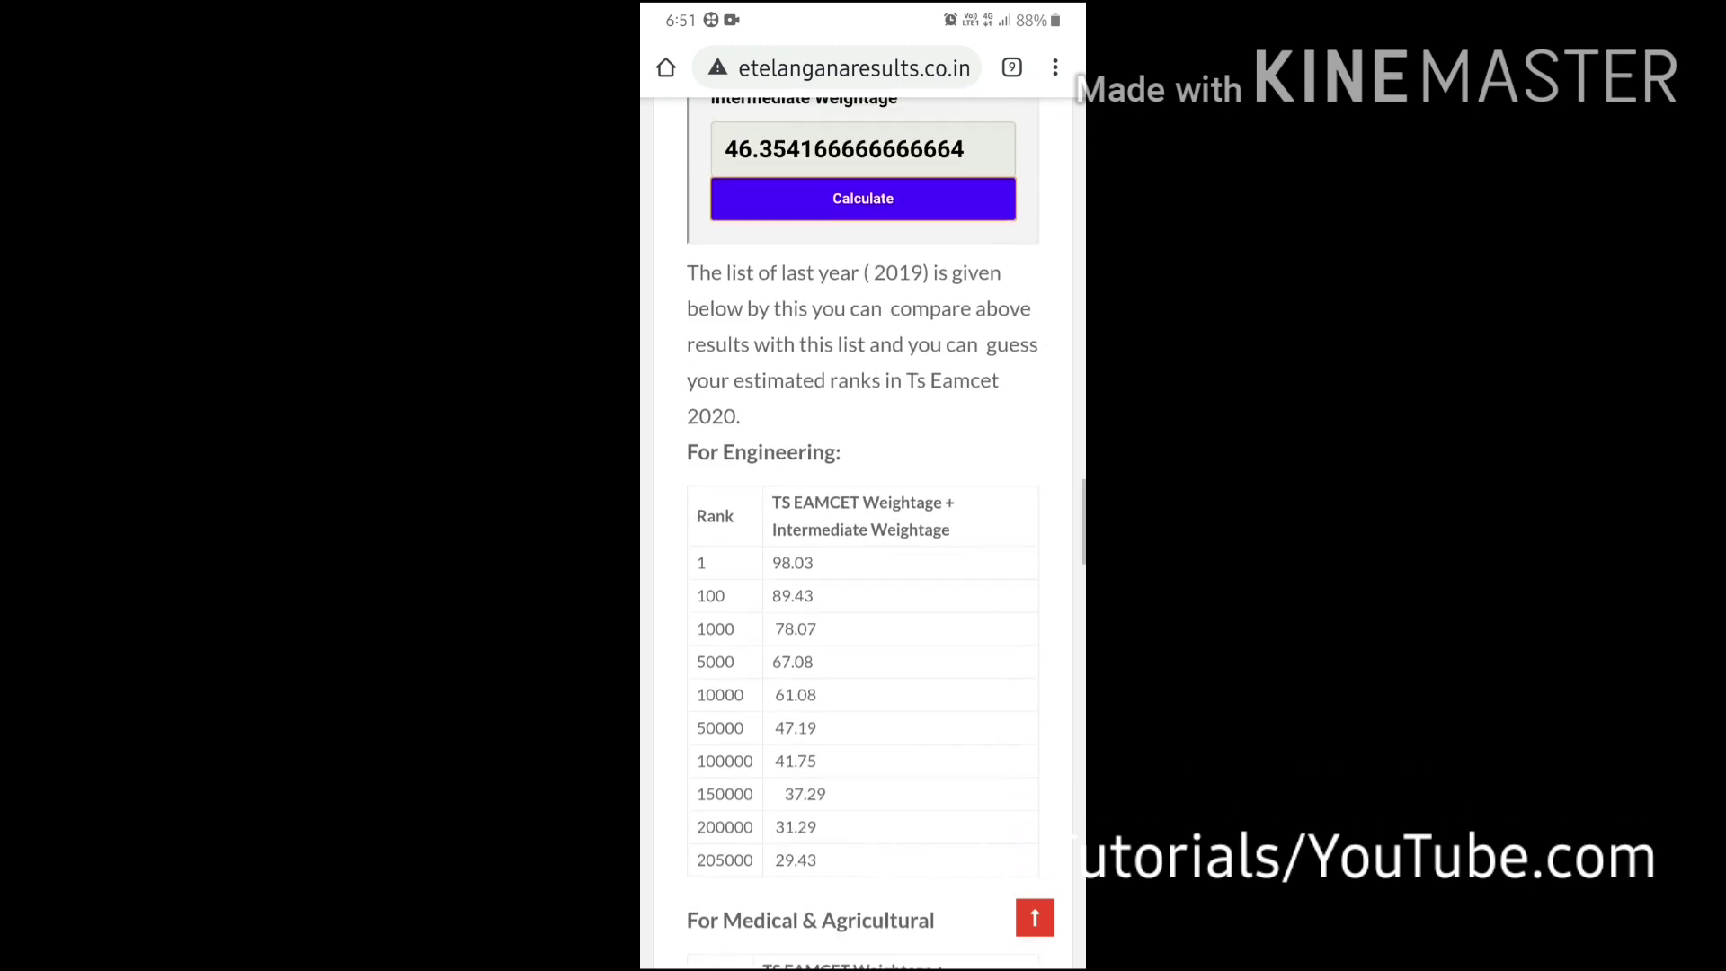